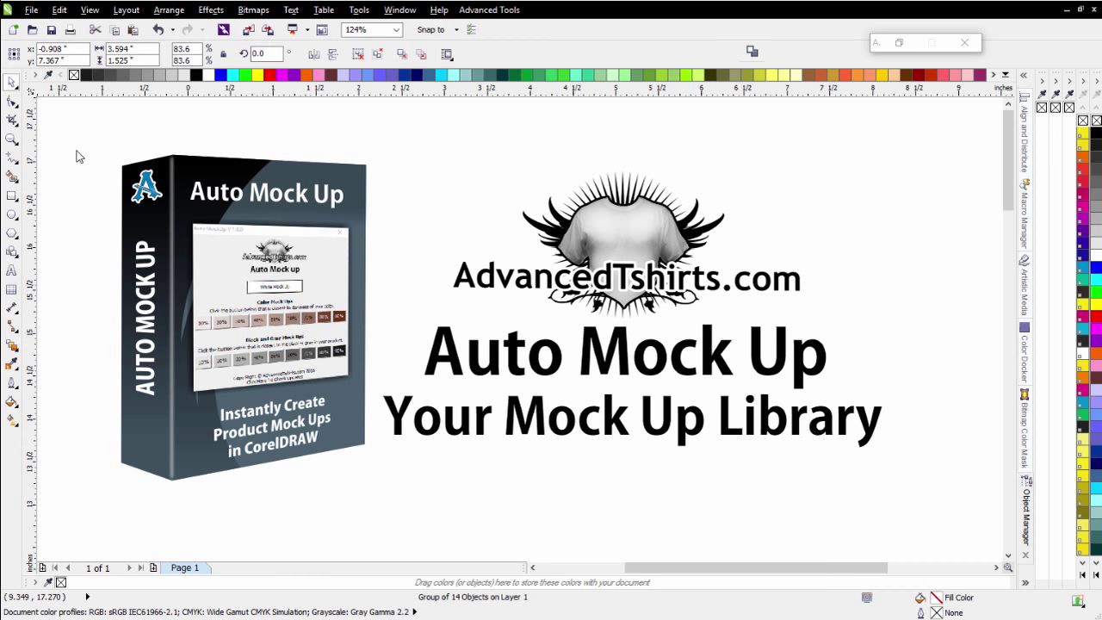
Zoom out to find the blue t-shirt page, then zoom back in on the shirt
left_click(13, 139)
right_click(656, 412)
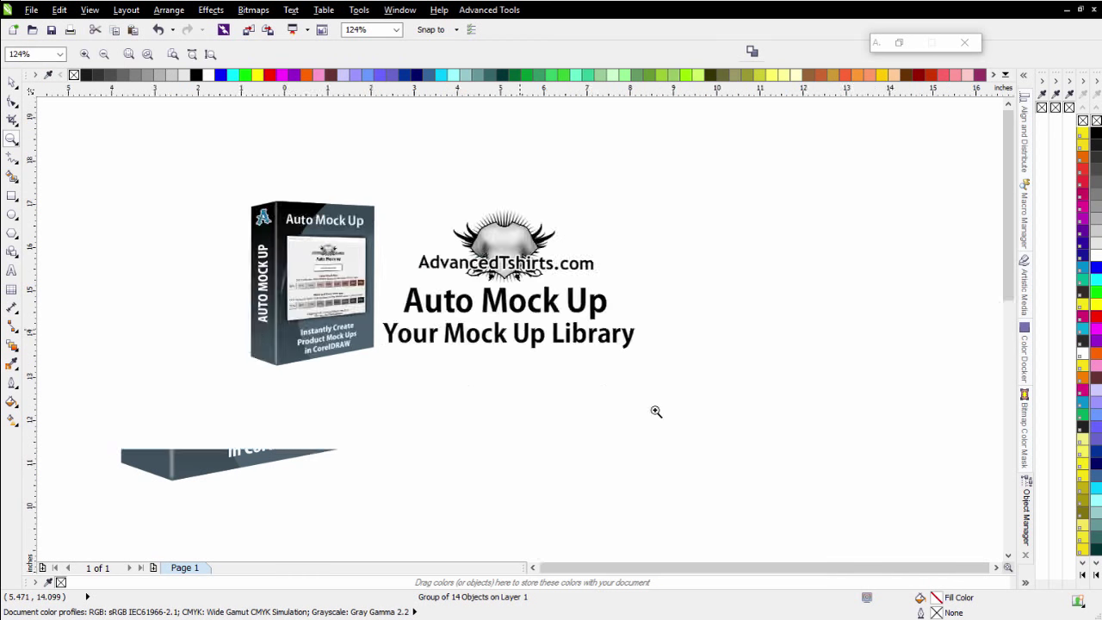
right_click(472, 439)
right_click(505, 463)
left_click(523, 333)
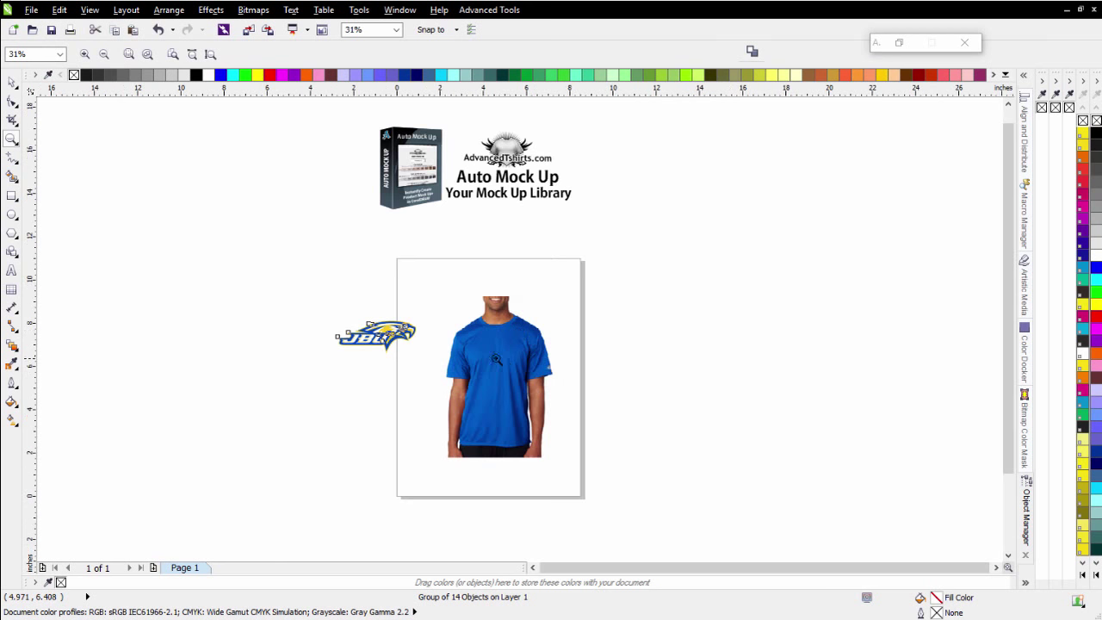
left_click(496, 359)
Select the t-shirt photo and launch the AutoMockUp window
key("space")
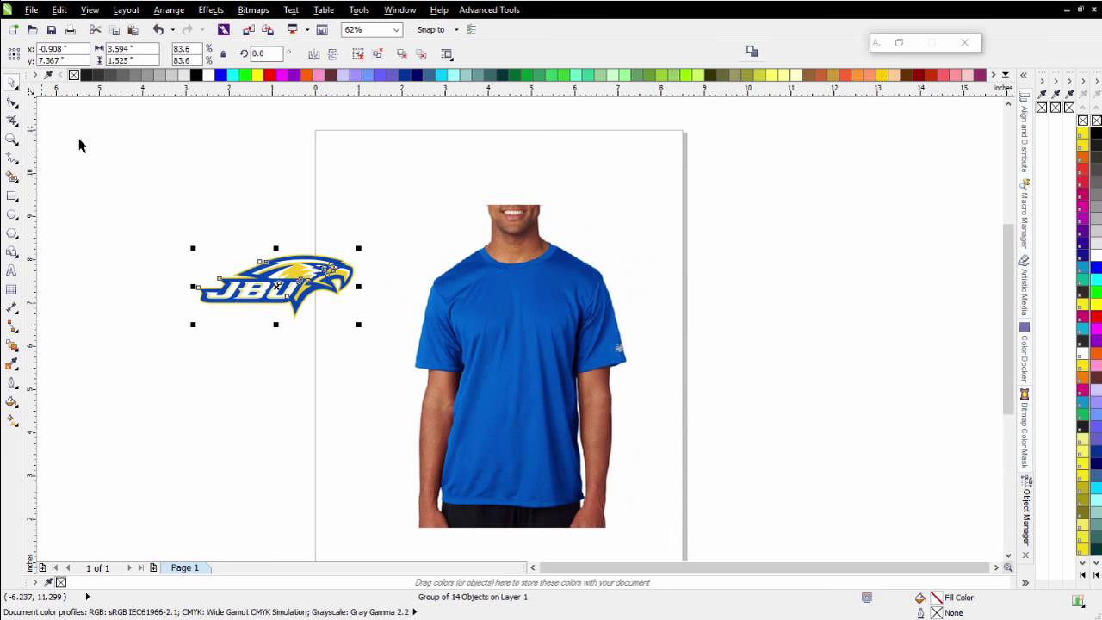
left_click(532, 300)
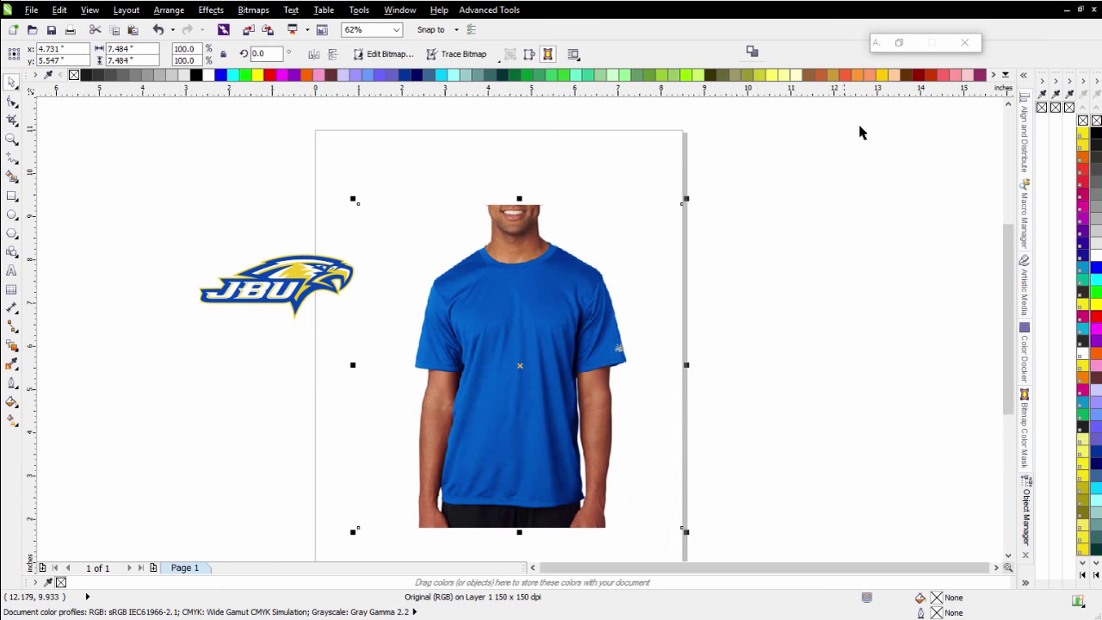
left_click(897, 43)
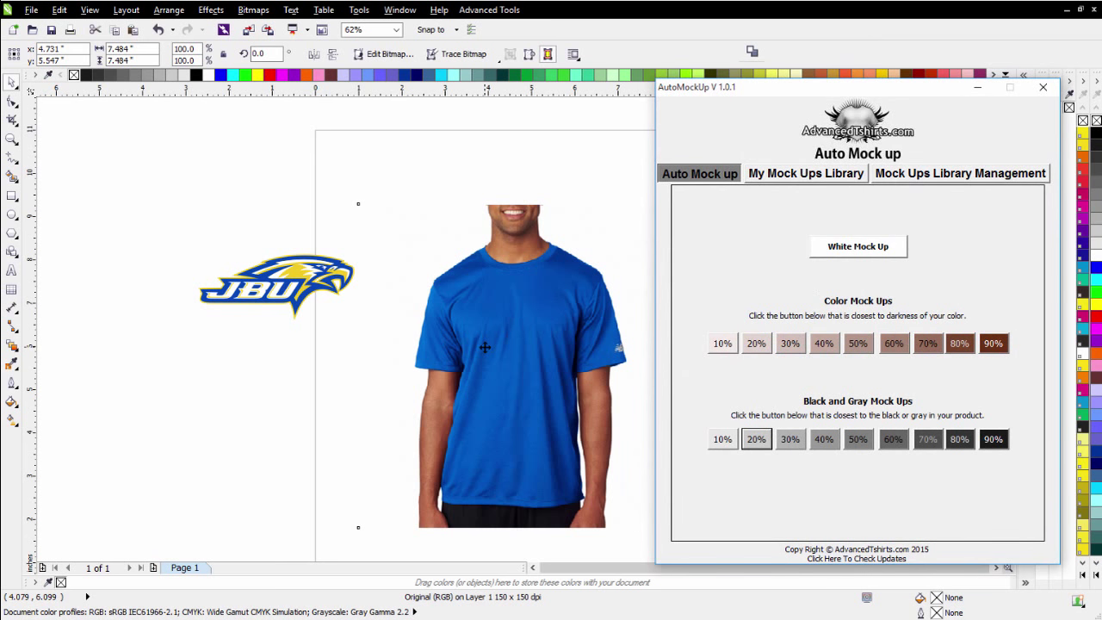
Apply the 20% gray mock-up to the shirt and add a copy of the JBU logo on the chest, scaled to about 58%
left_click(757, 441)
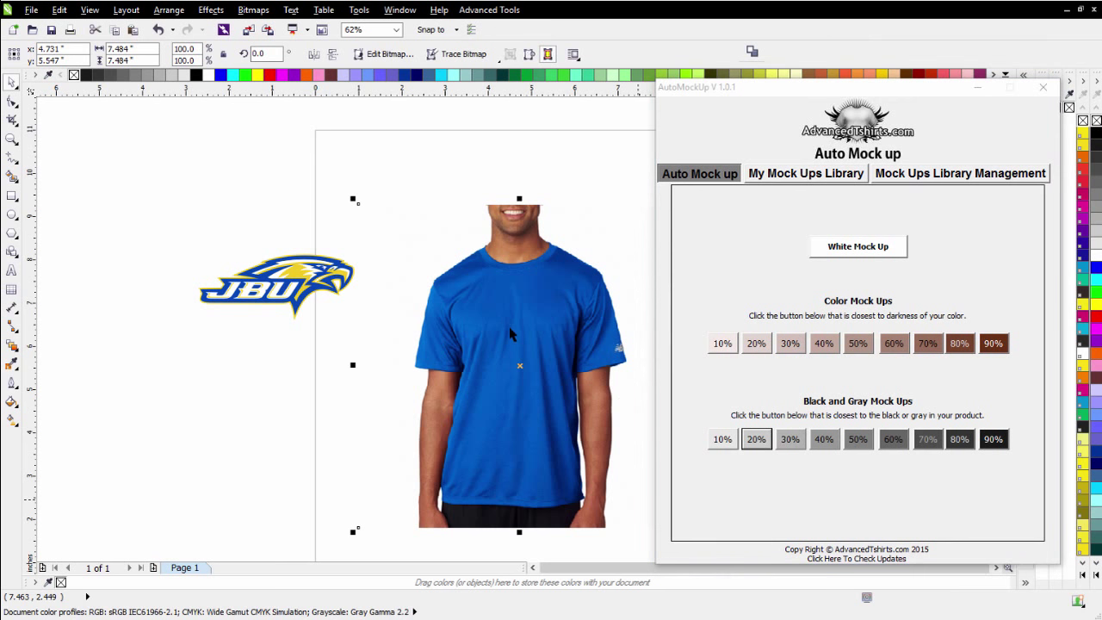
left_click(645, 343)
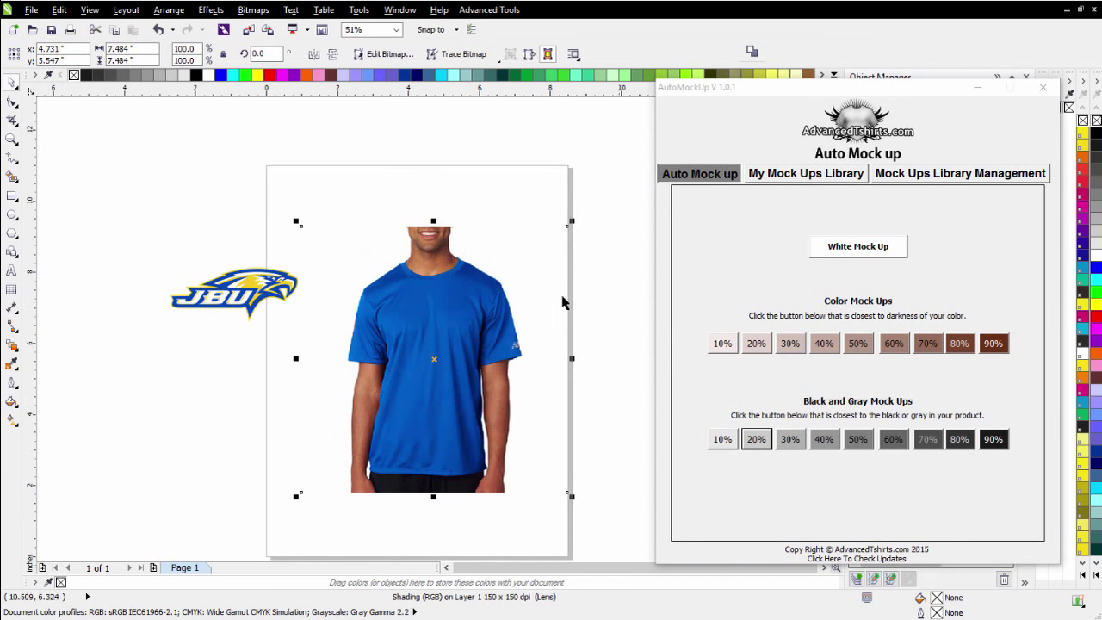
left_click(240, 301)
left_click_drag(241, 283, 438, 317)
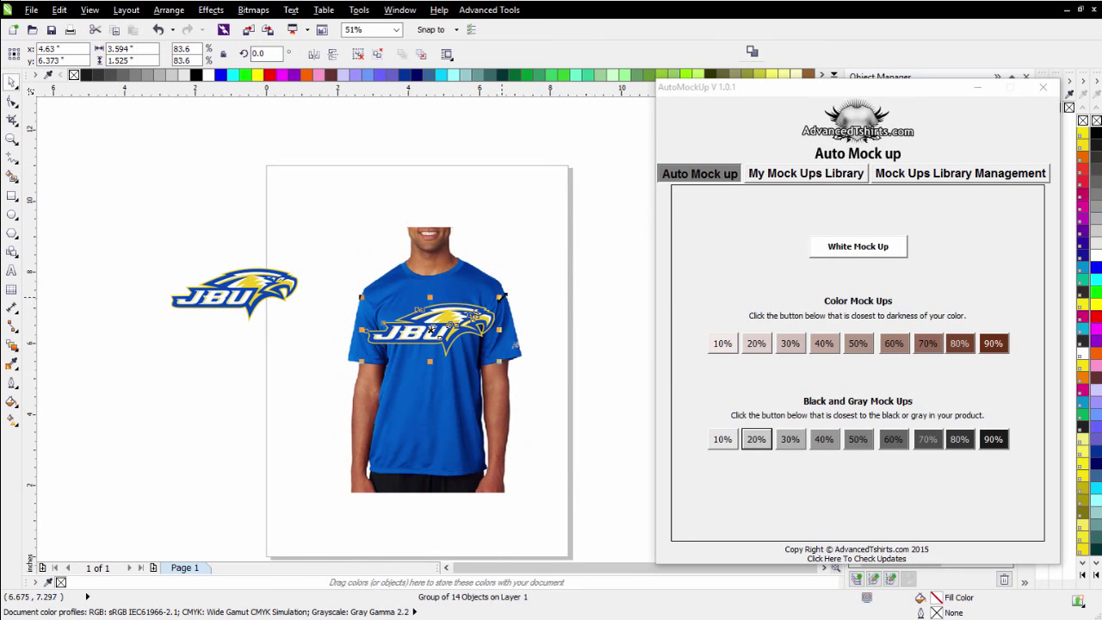
left_click_drag(500, 359, 430, 330)
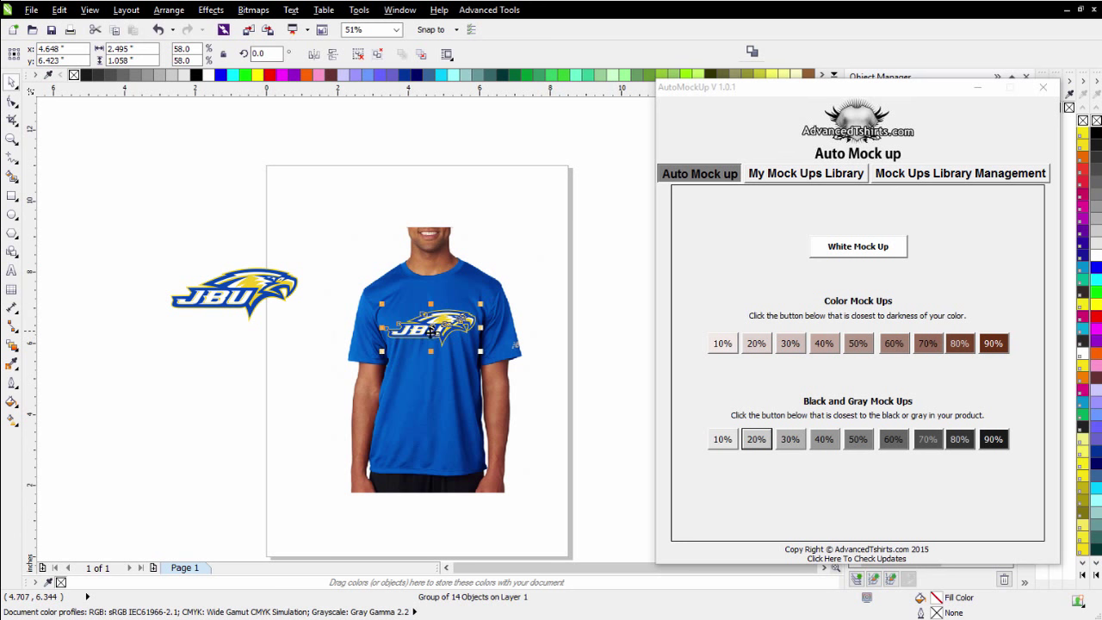
left_click(427, 405)
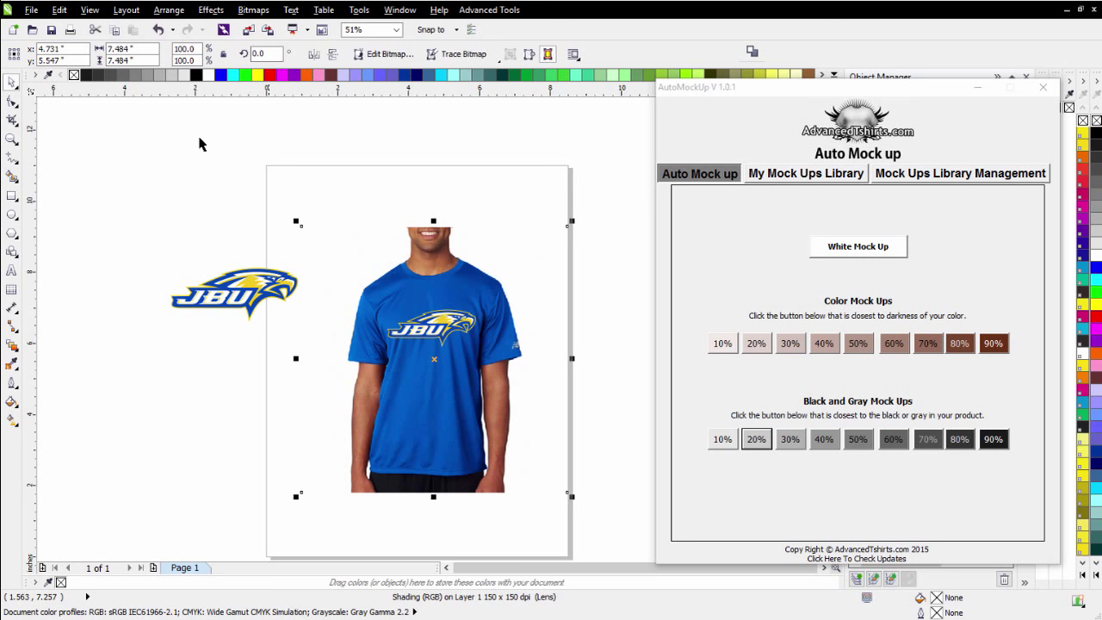
Cut the shirt's shading lens layer and paste it back on top
left_click(95, 31)
left_click(133, 31)
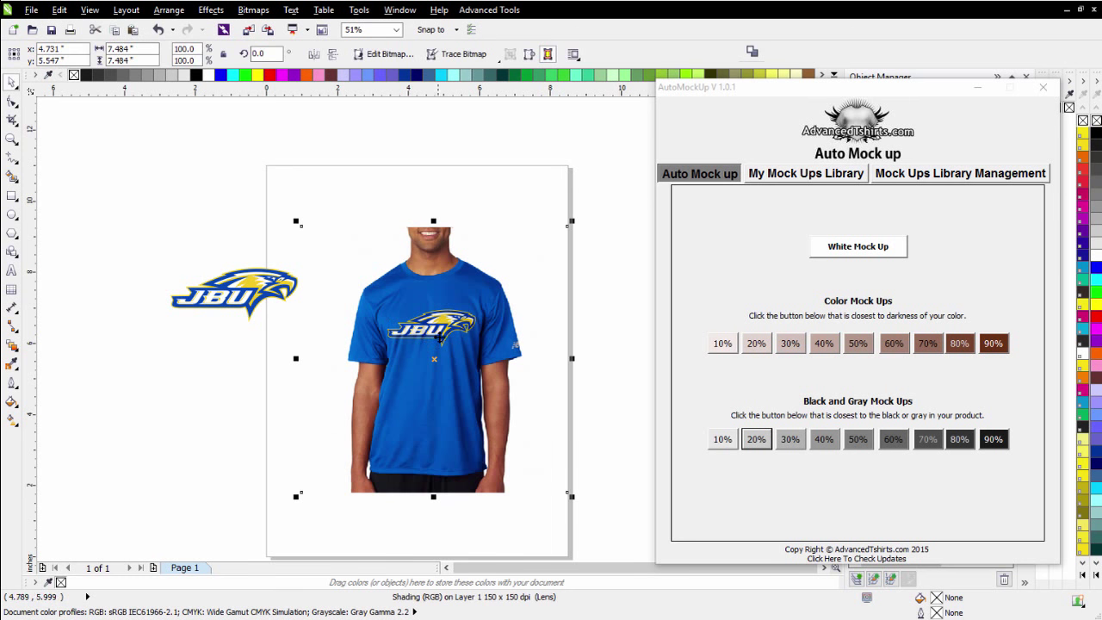
scroll(435, 325, "up", 2)
scroll(435, 325, "up", 1)
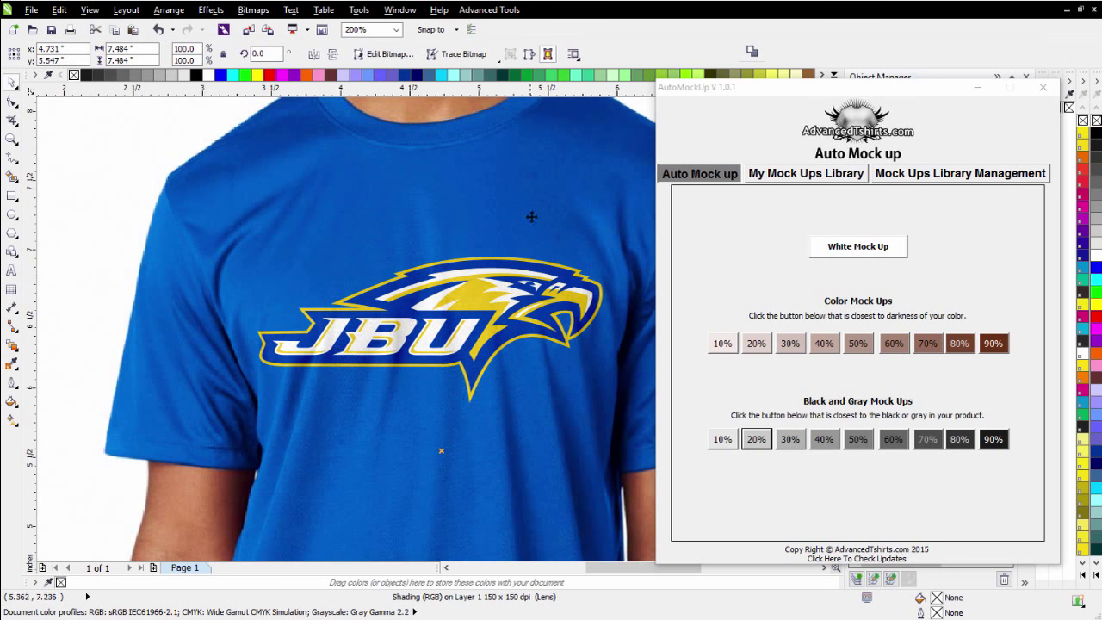
scroll(431, 329, "down", 2)
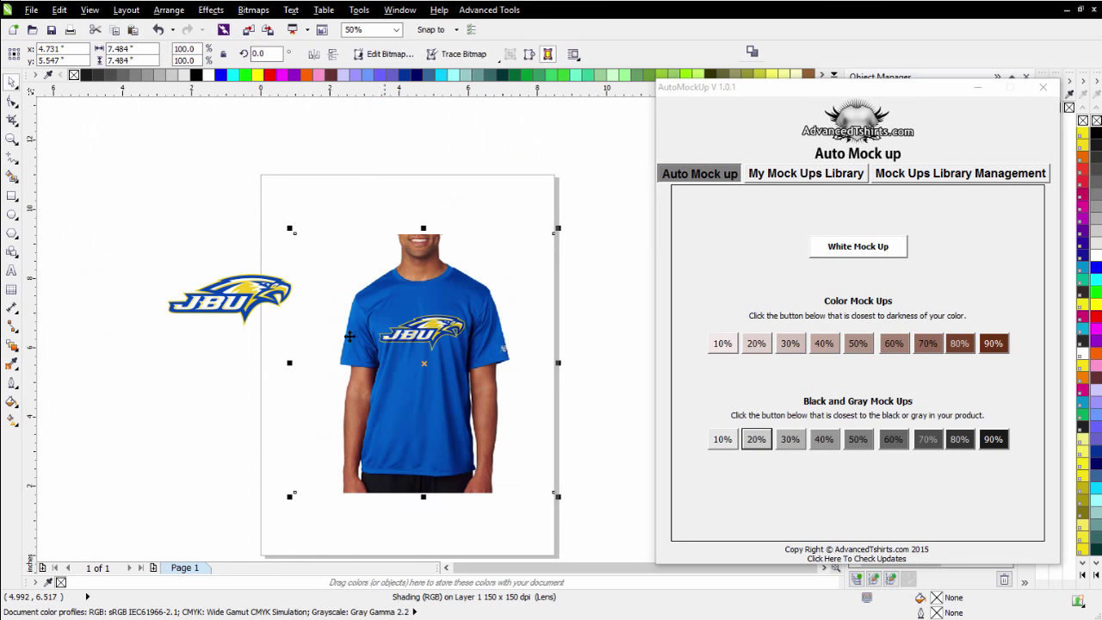
Delete the separate JBU logo beside the page and the logo on the shirt
left_click_drag(136, 242, 315, 364)
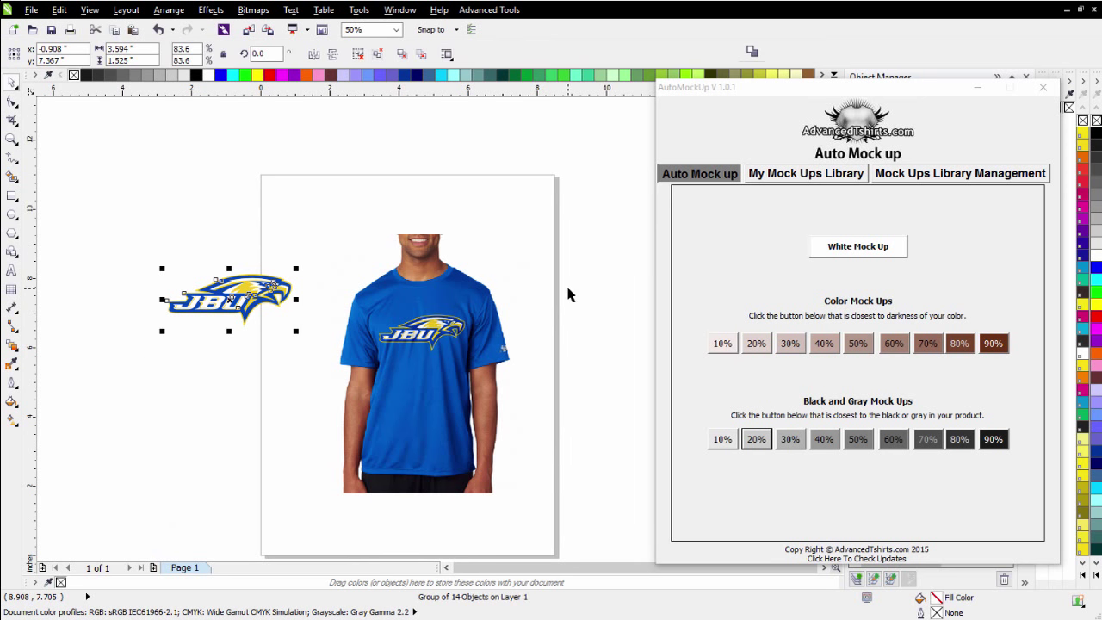
key("Delete")
left_click_drag(570, 272, 251, 398)
key("Delete")
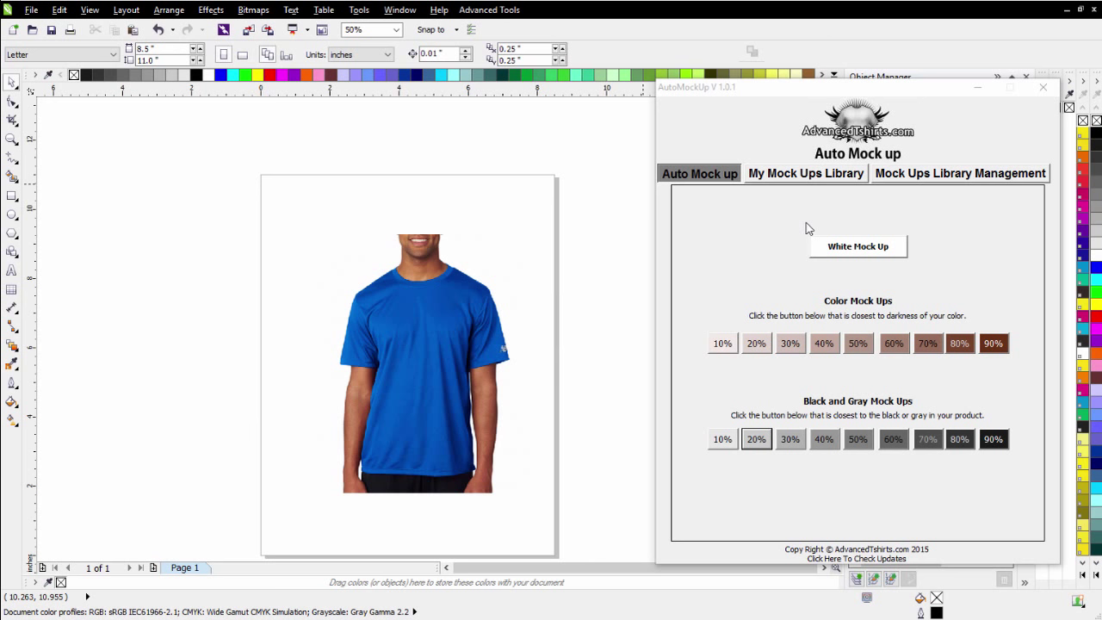
Add the current document to My Mock Ups Library as 'Blue Tshirt' and open that entry
left_click(941, 176)
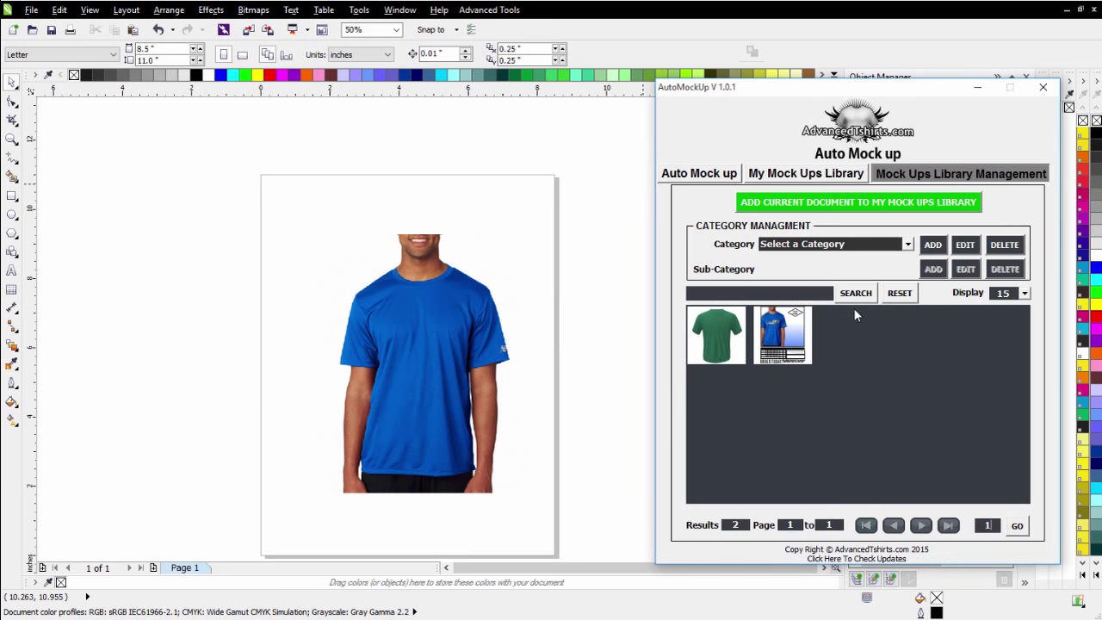
left_click(842, 207)
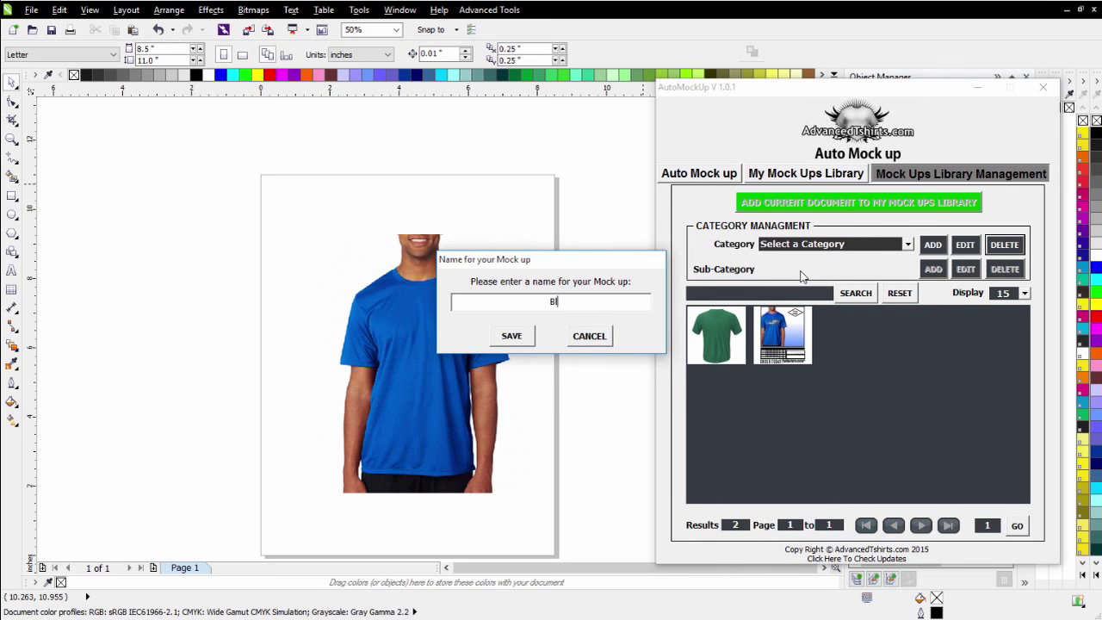
type("Blue Tshirt")
left_click(511, 335)
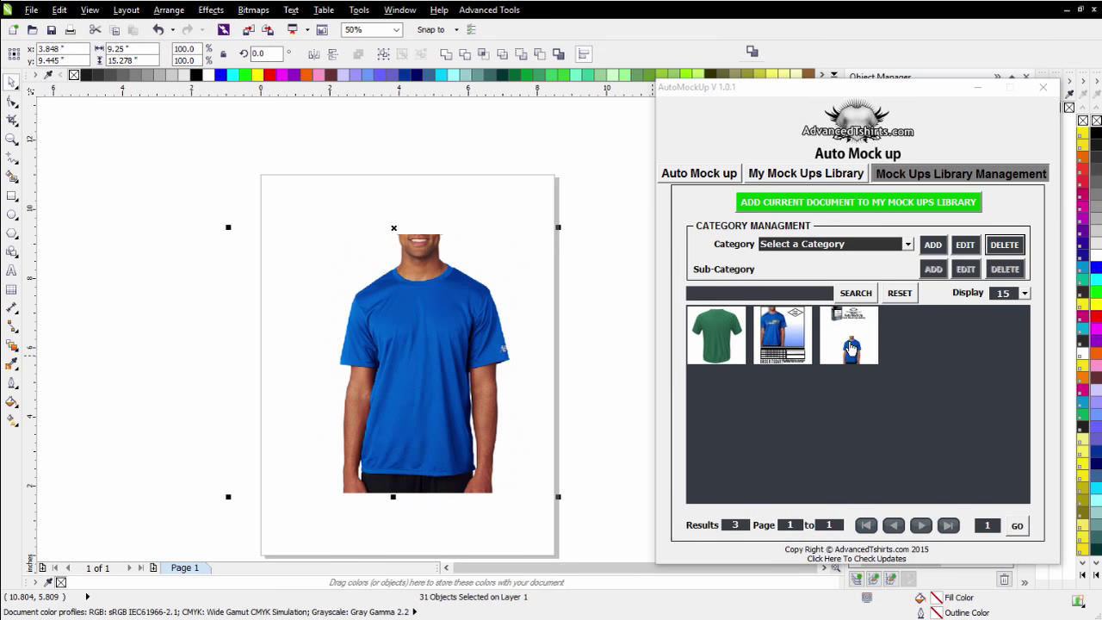
left_click(851, 347)
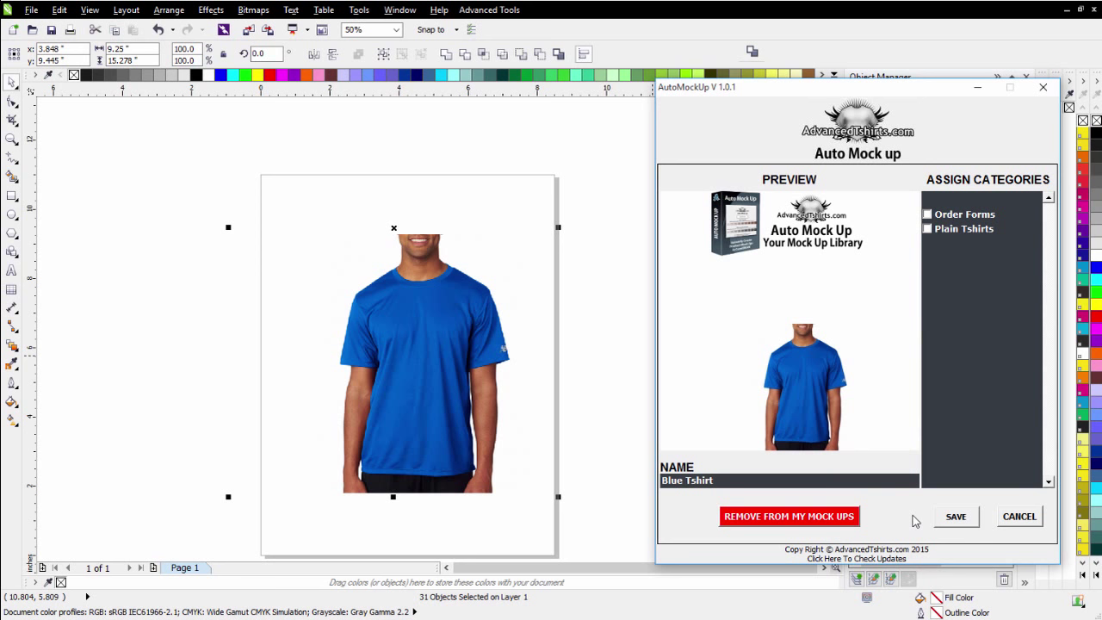
Remove the Blue Tshirt library entry and delete the logo from the page
left_click(798, 521)
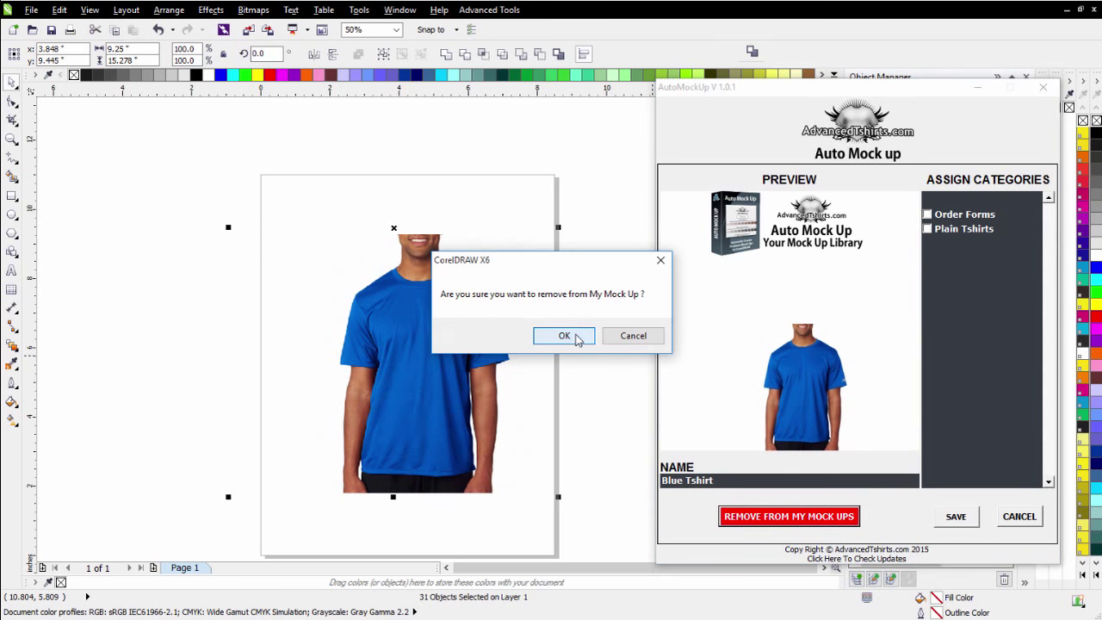
left_click(577, 339)
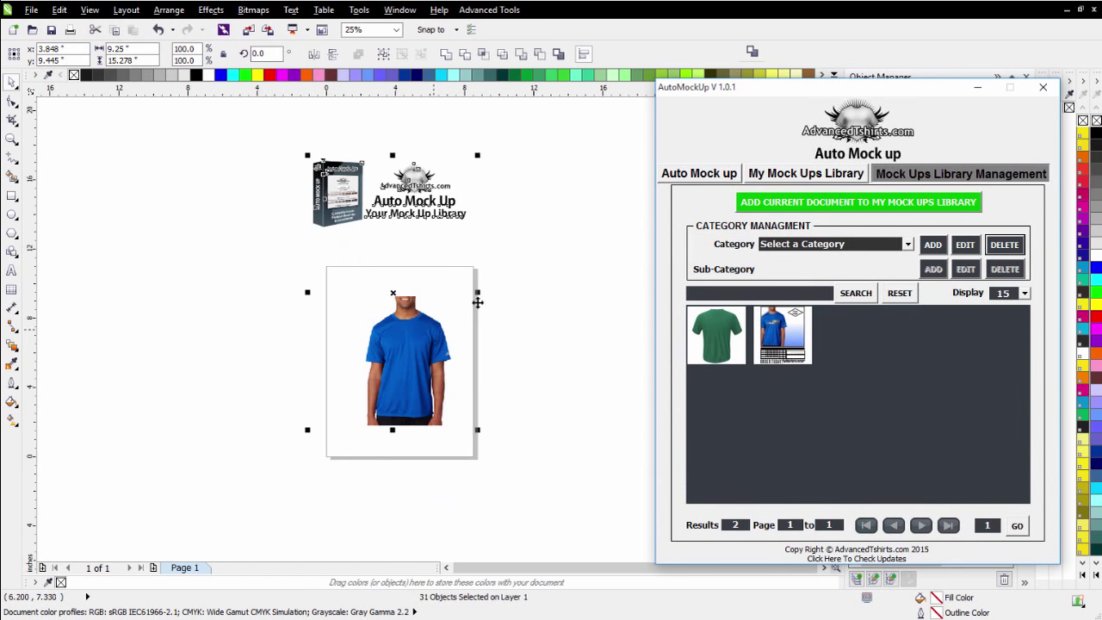
left_click(508, 148)
left_click_drag(511, 139, 232, 253)
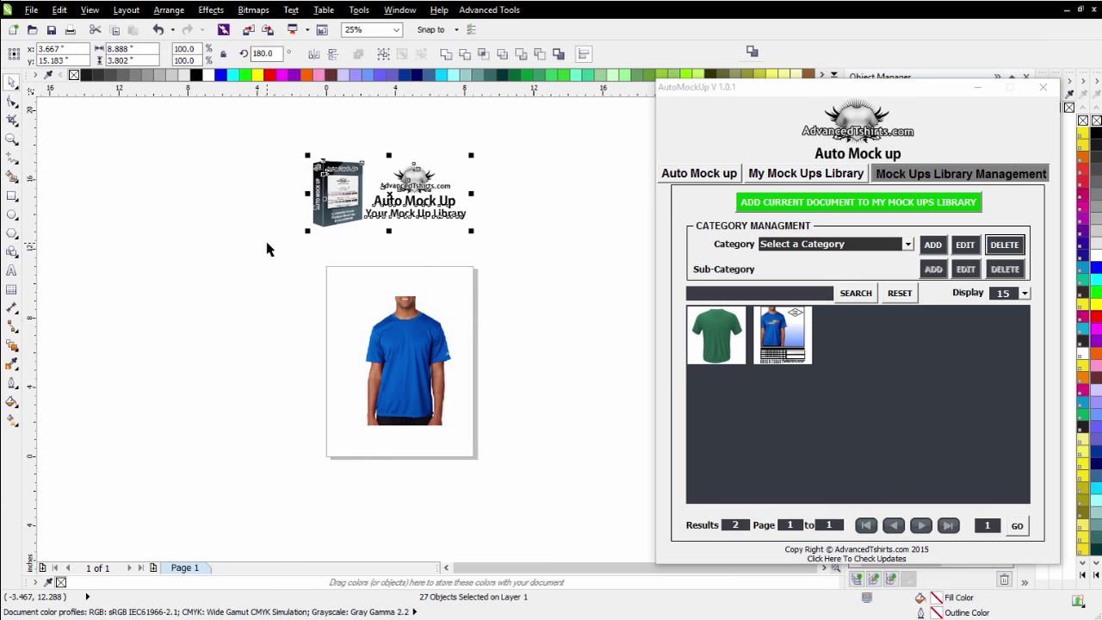
key("Delete")
scroll(403, 369, "up", 1)
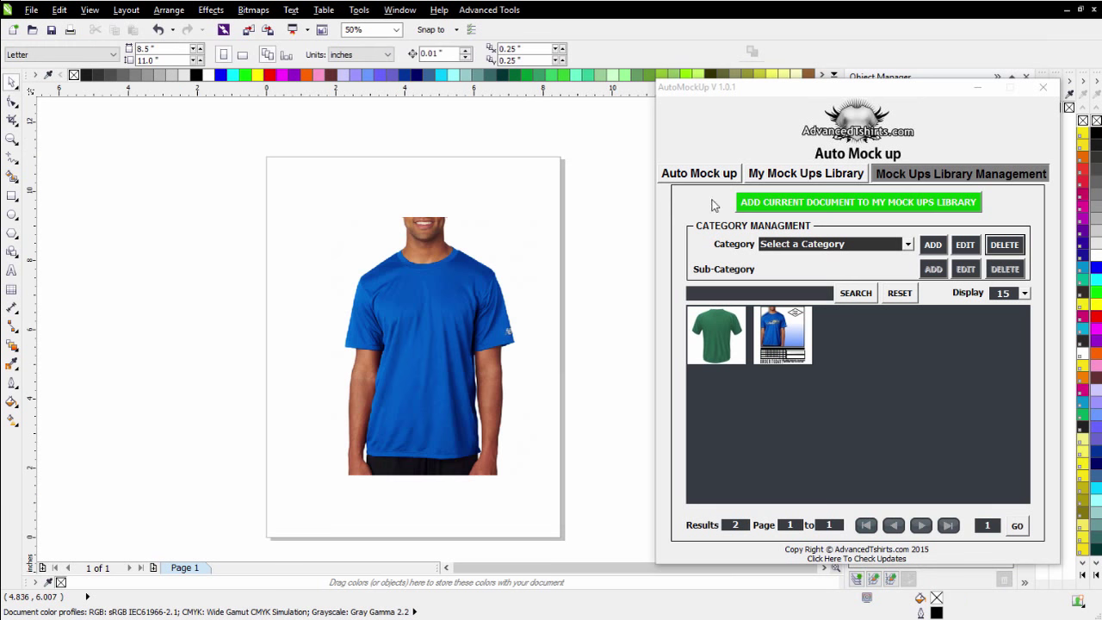
Re-add the plain shirt document to the library as 'Blue Tshirt' and browse the library
left_click(857, 207)
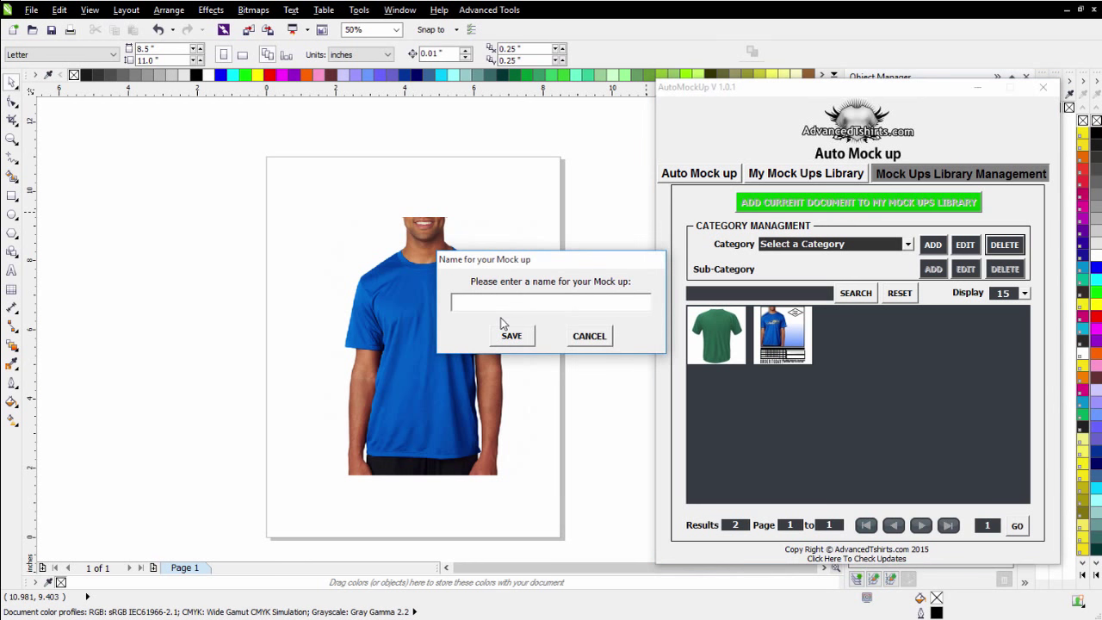
type("Blue Tshirt")
left_click(501, 338)
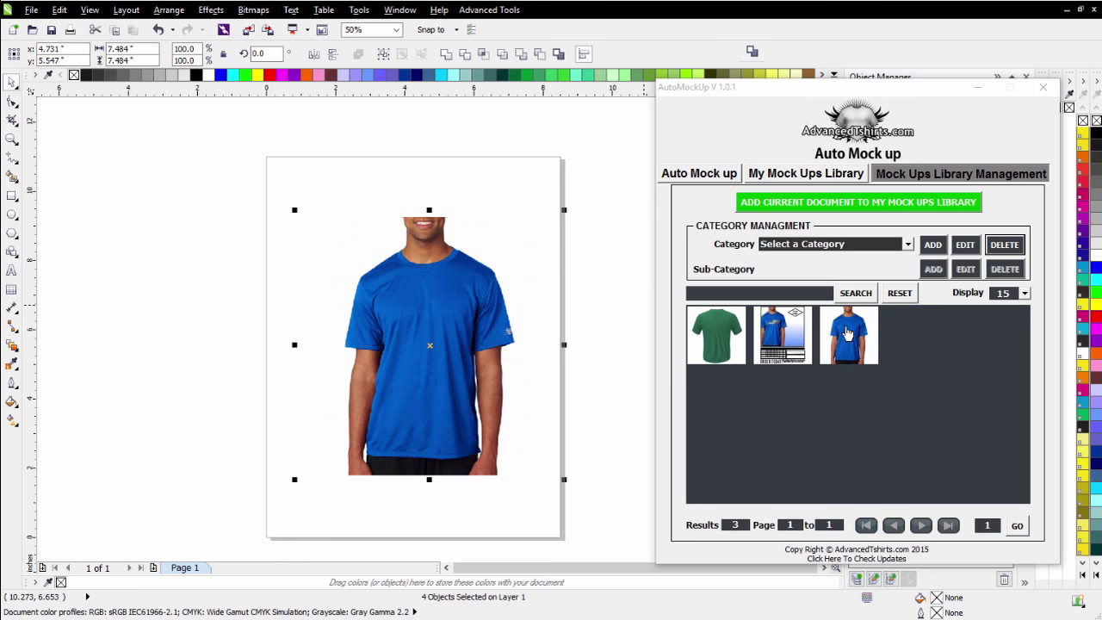
left_click(819, 181)
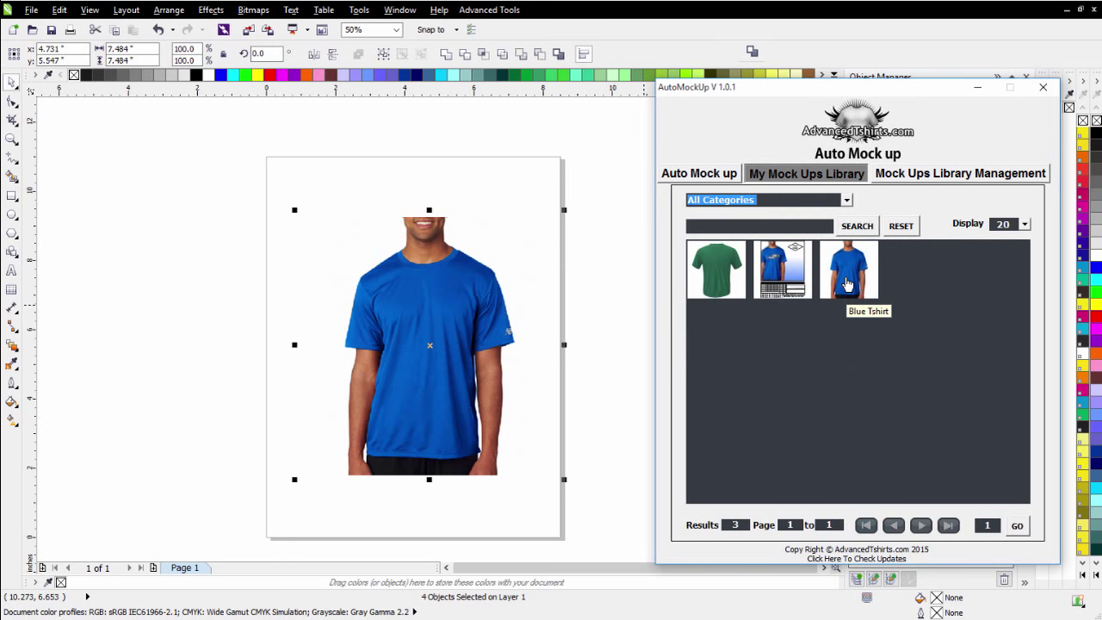
Clear the page and import the Blue Tshirt mock-up from the library
left_click_drag(595, 168, 259, 519)
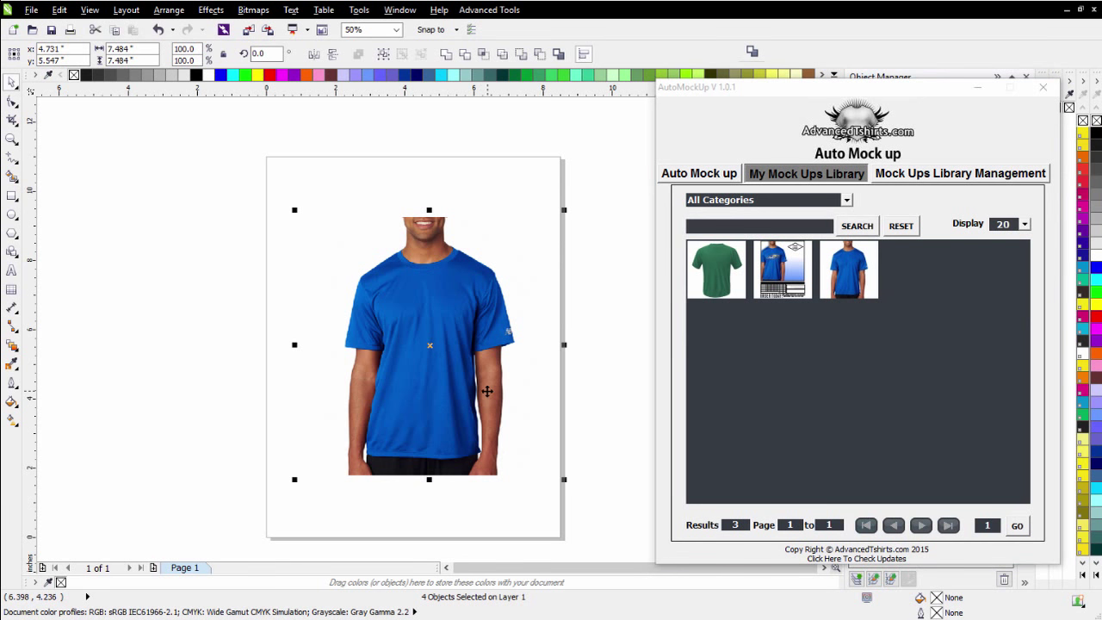
key("Delete")
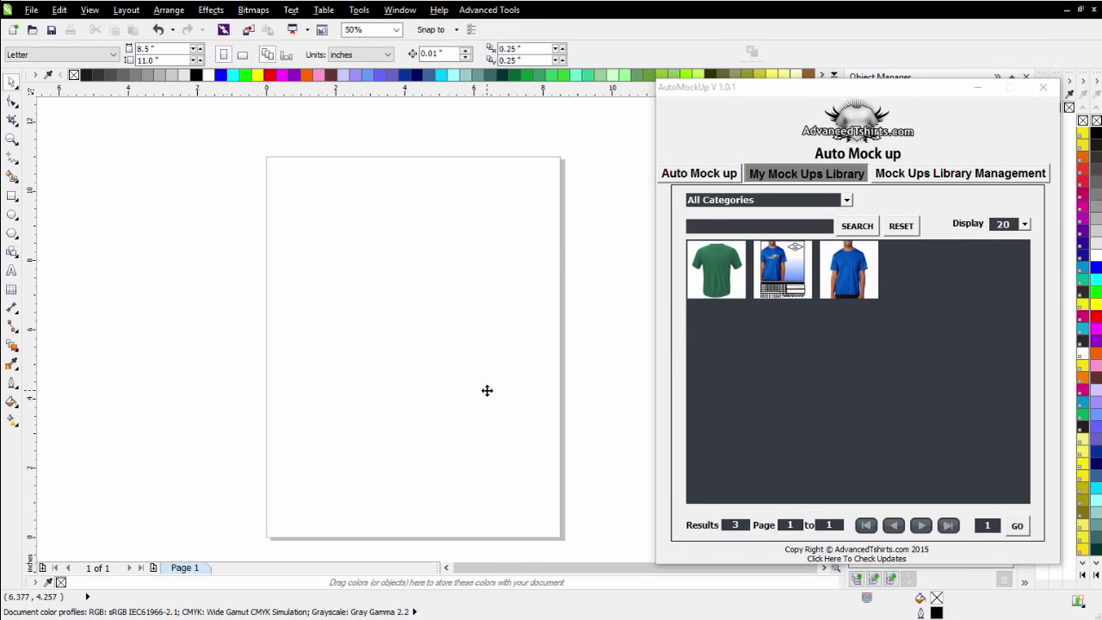
left_click(859, 281)
left_click(929, 508)
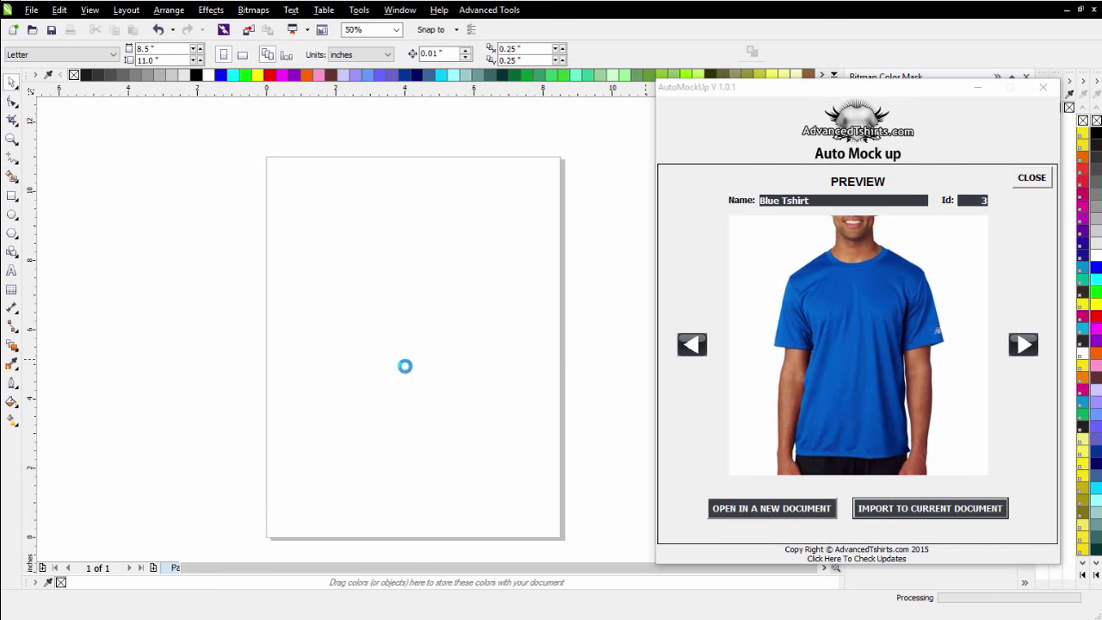
Pull out the shirt's shading layer to inspect it, then undo the move
left_click(560, 344)
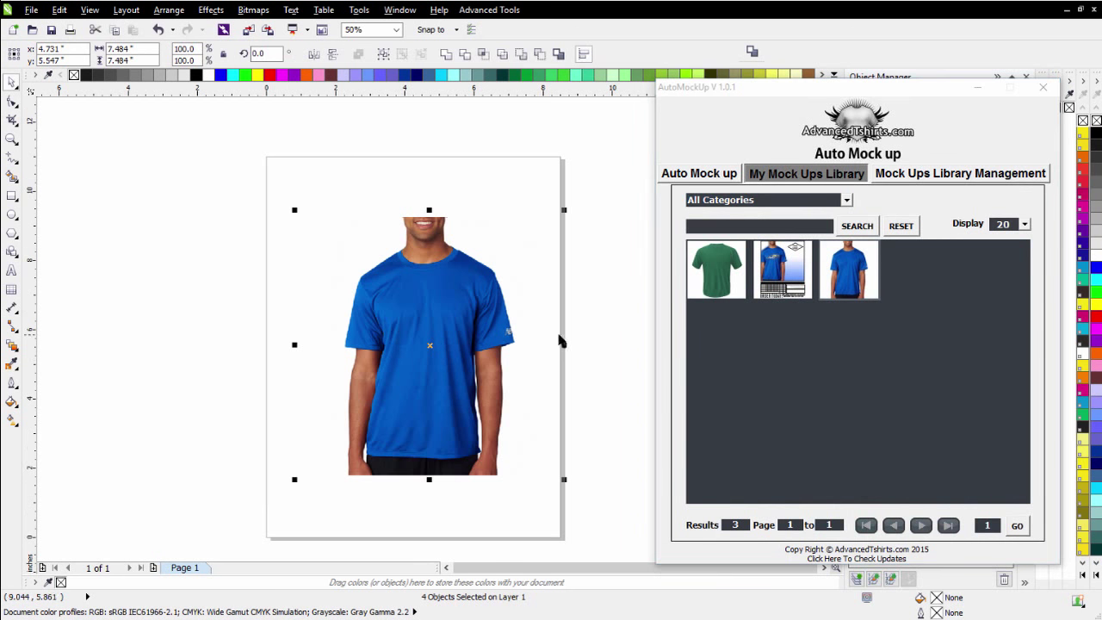
left_click(150, 267)
left_click(431, 295)
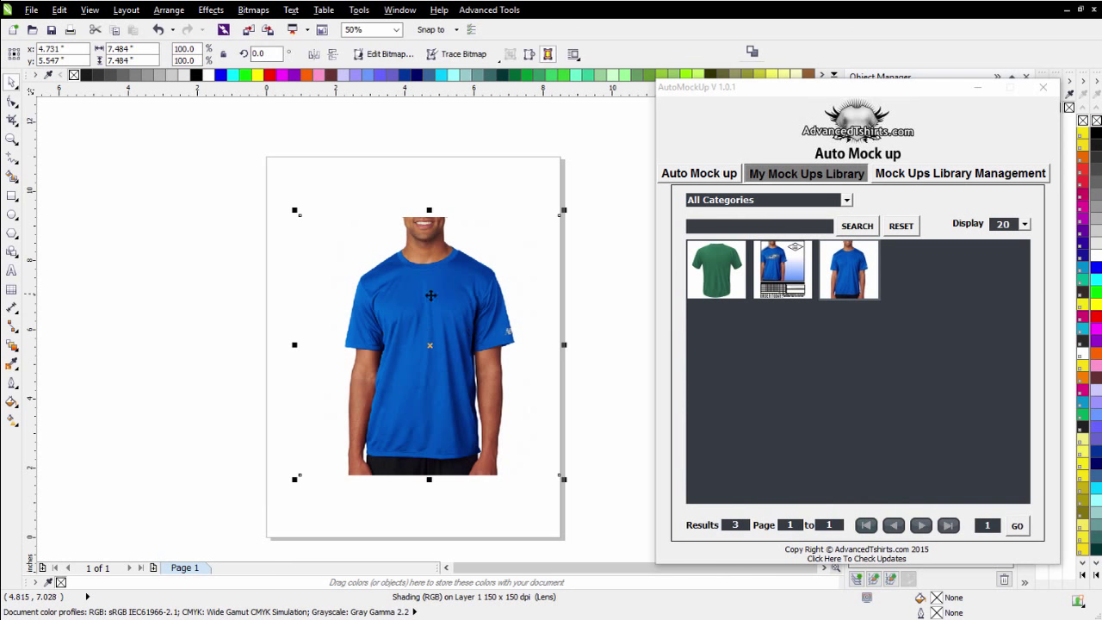
mouse_move(431, 295)
left_mouse_down()
mouse_move(308, 320)
mouse_move(422, 319)
mouse_move(445, 371)
left_mouse_up()
key("ctrl+z")
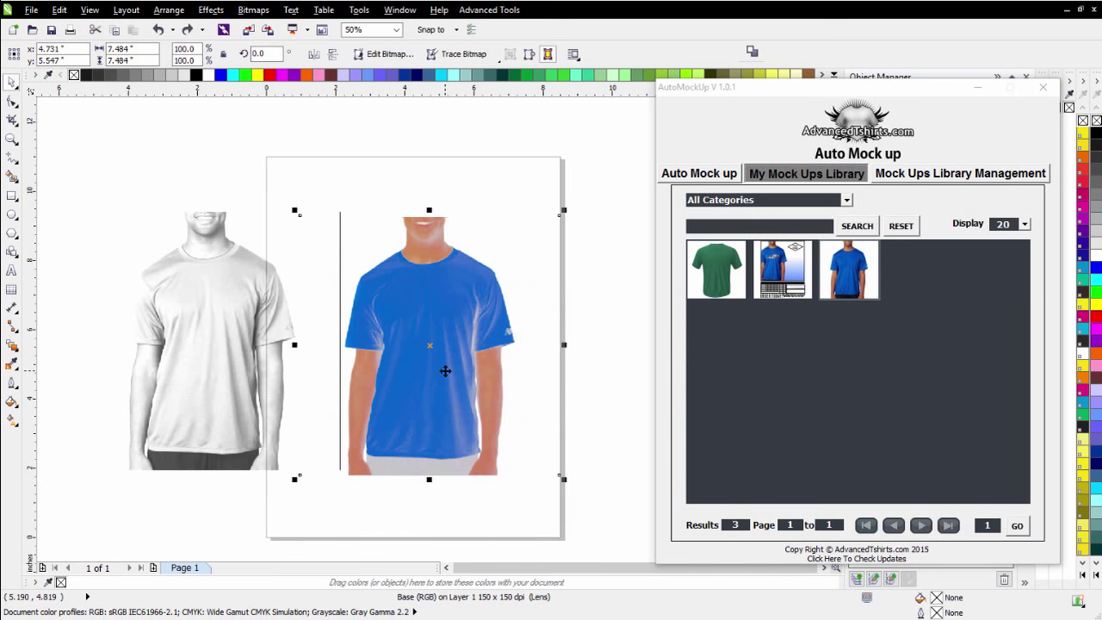
key("ctrl+z")
Select all the shirt objects and delete them, leaving an empty page
left_click(603, 182)
left_click_drag(603, 183, 227, 497)
key("Delete")
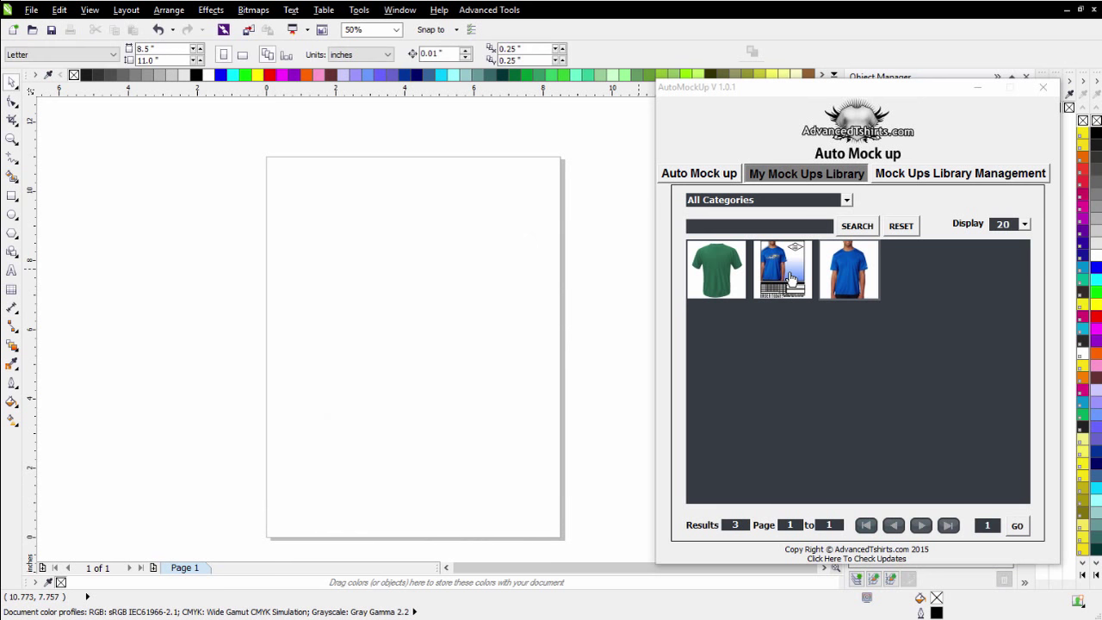
Import the Order Form 1 mock-up onto the page, then go to library management
left_click(790, 280)
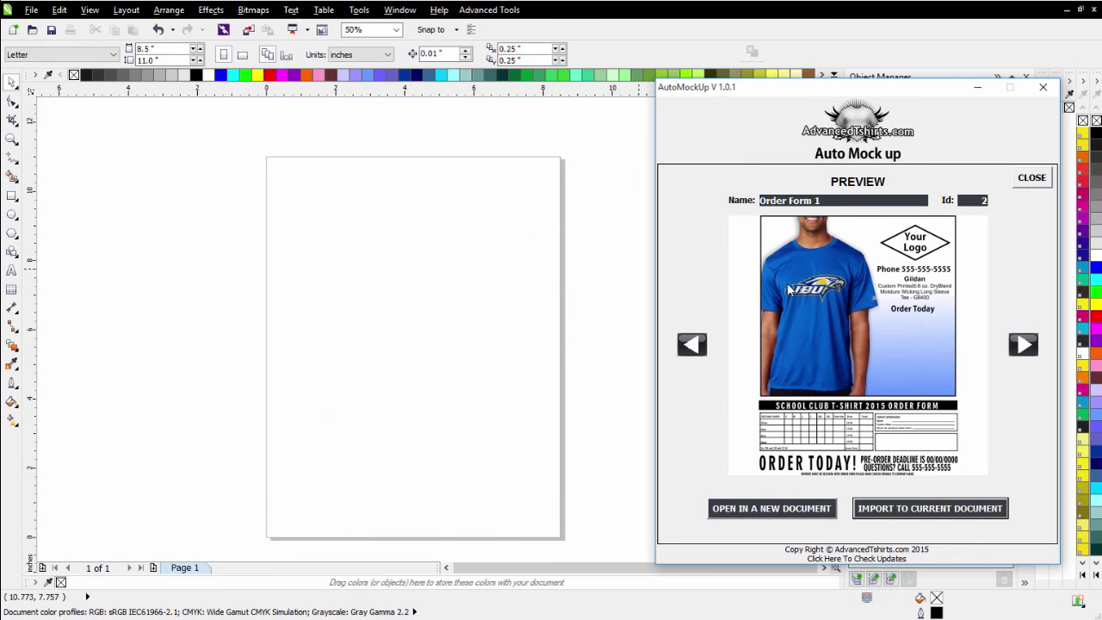
left_click(946, 506)
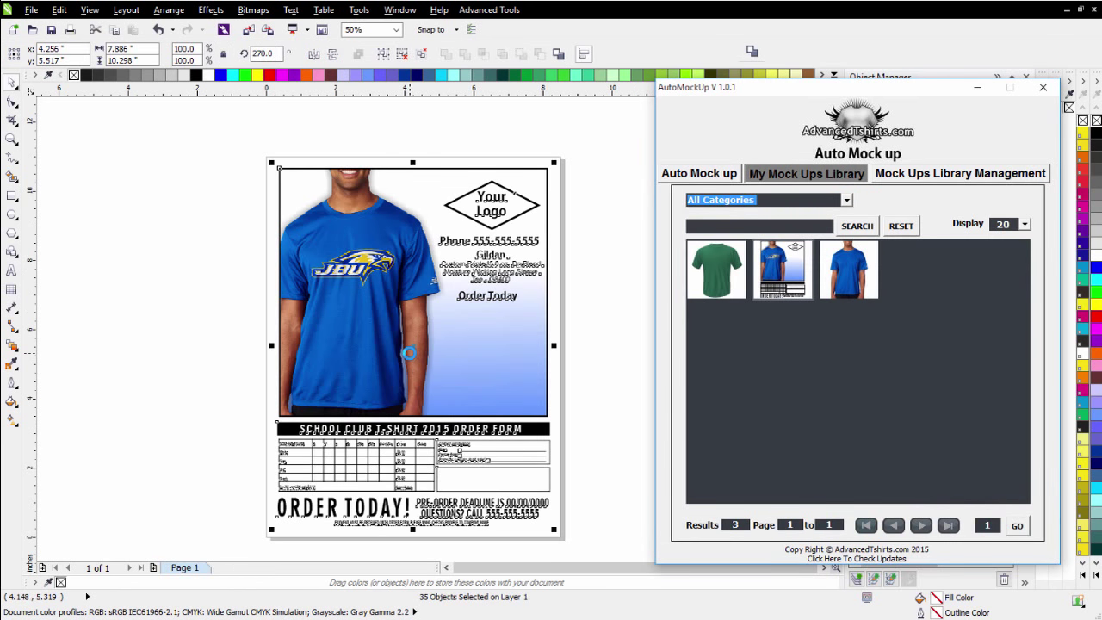
left_click(958, 179)
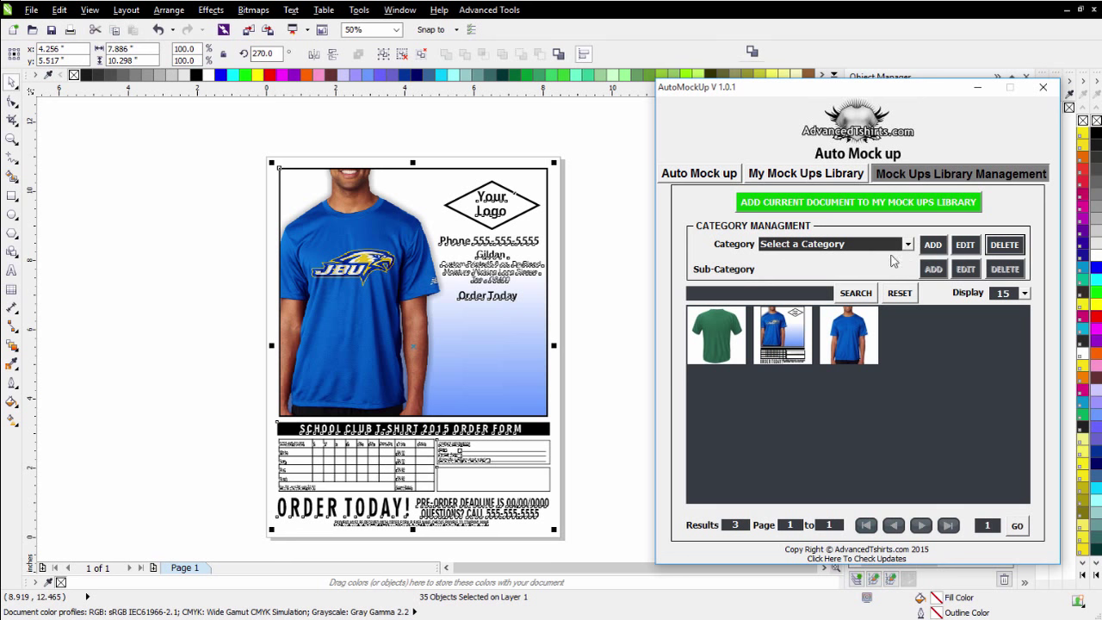
Assign the Blue Tshirt entry to the Plain Tshirts category and save it
left_click(853, 342)
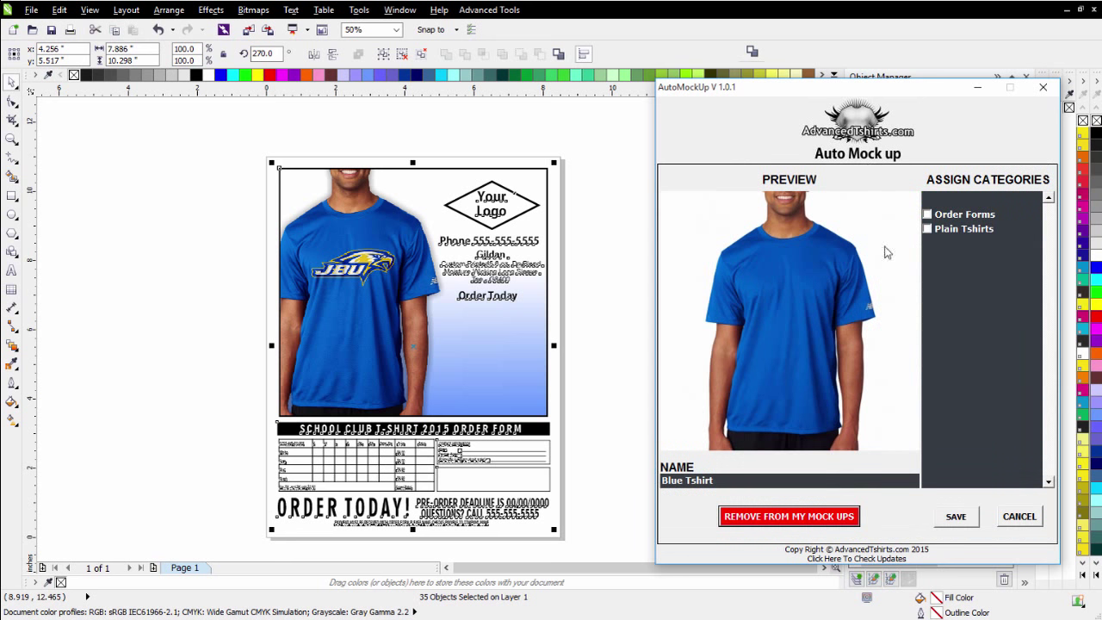
left_click(927, 228)
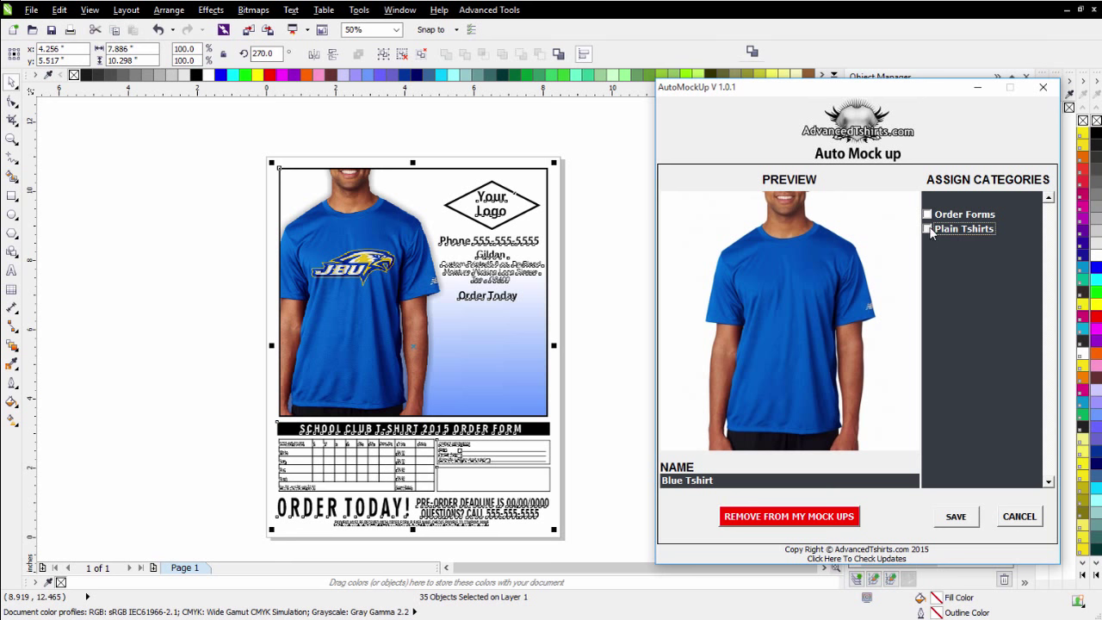
left_click(956, 517)
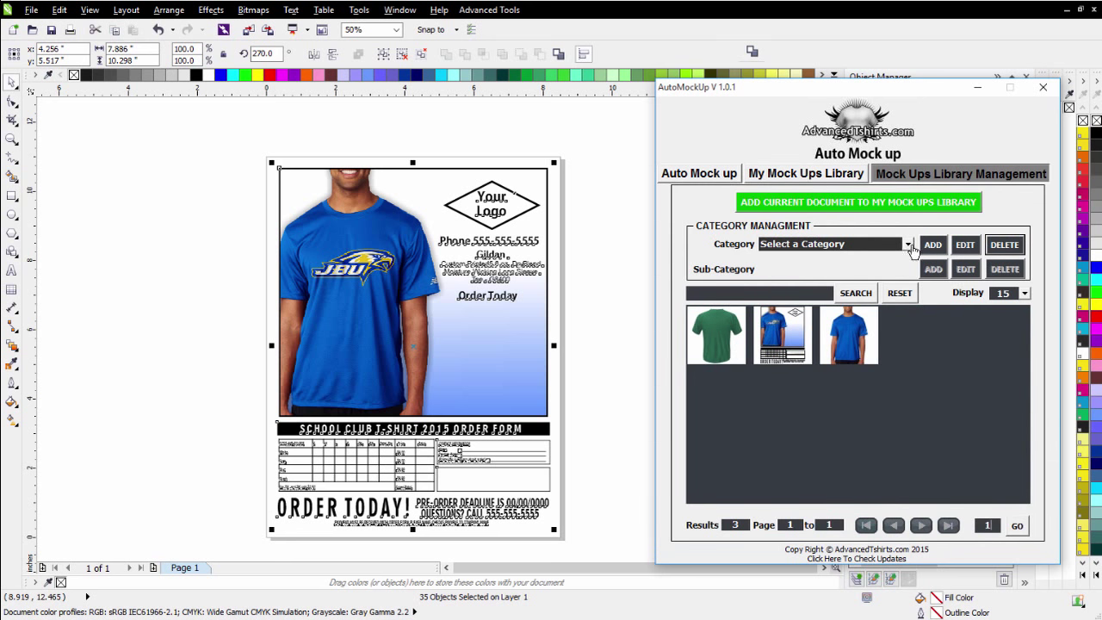
left_click(909, 244)
left_click(857, 278)
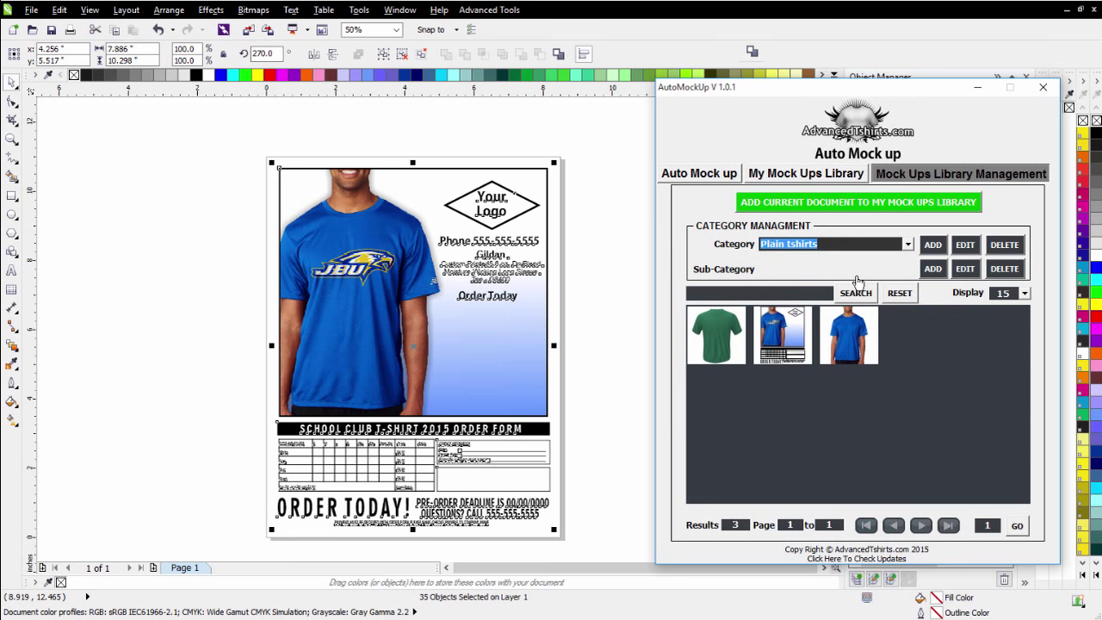
Filter My Mock Ups Library to show only Plain tshirts mock-ups
left_click(814, 175)
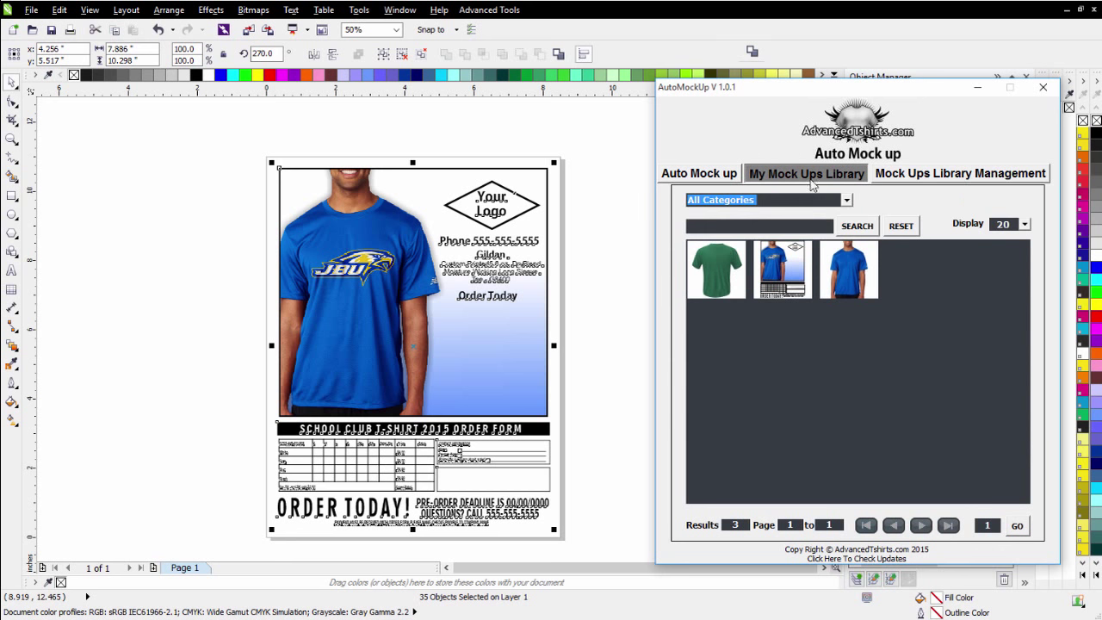
left_click(846, 200)
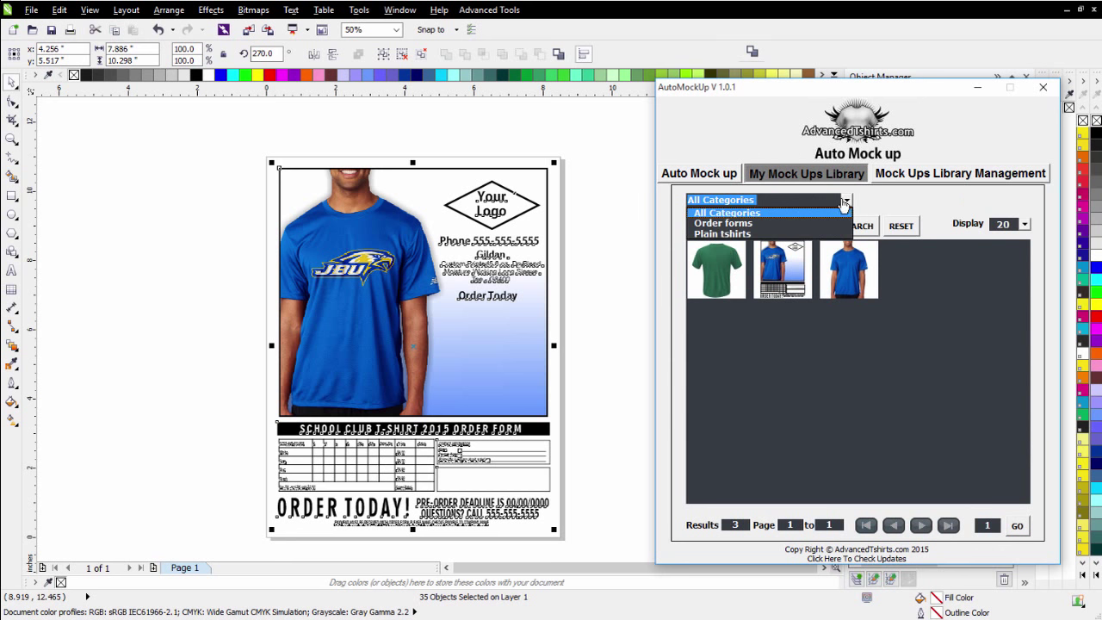
left_click(789, 234)
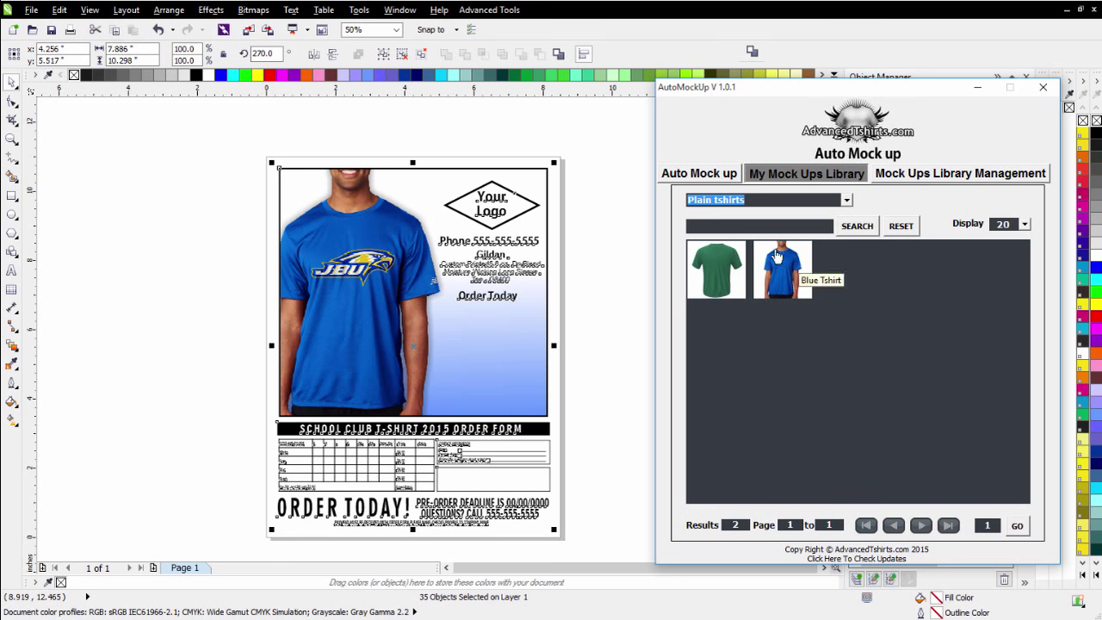
Switch the AutoMockUp window to its Auto Mock up tab with white, color and gray options
left_click(704, 177)
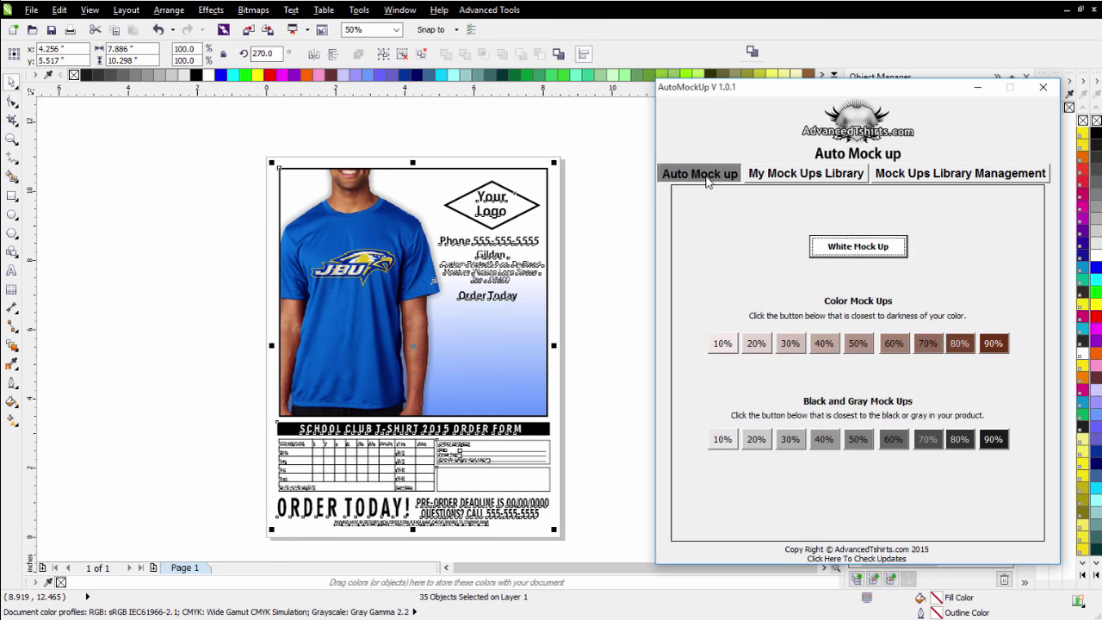